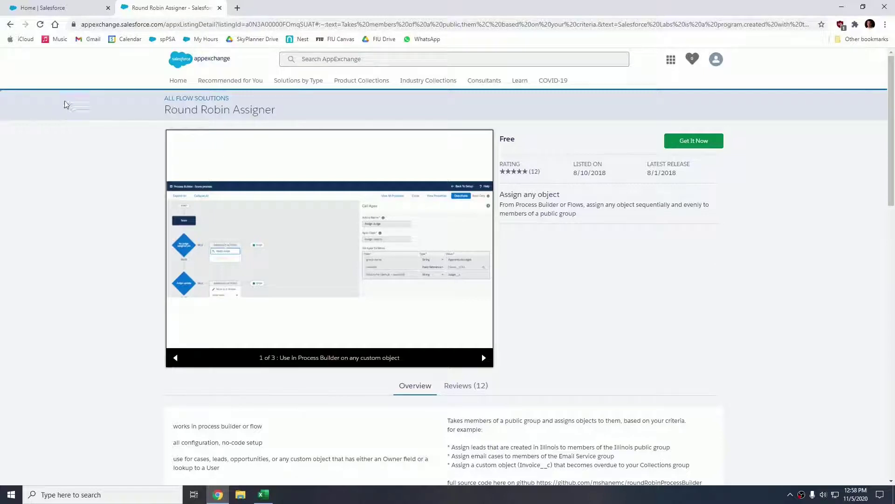
Step: Go to Setup and open the Public Groups page by searching 'public gr' in Quick Find
{"action": "left_click", "coordinate": [69, 10]}
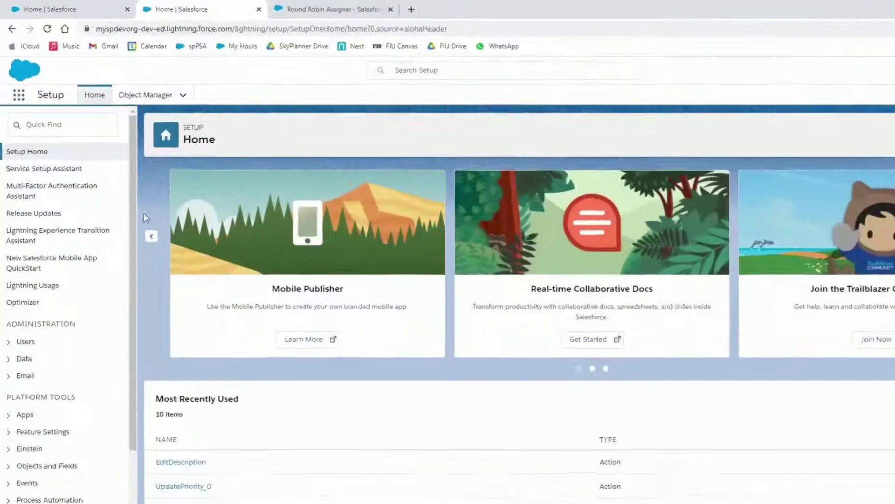
{"action": "type", "text": "p"}
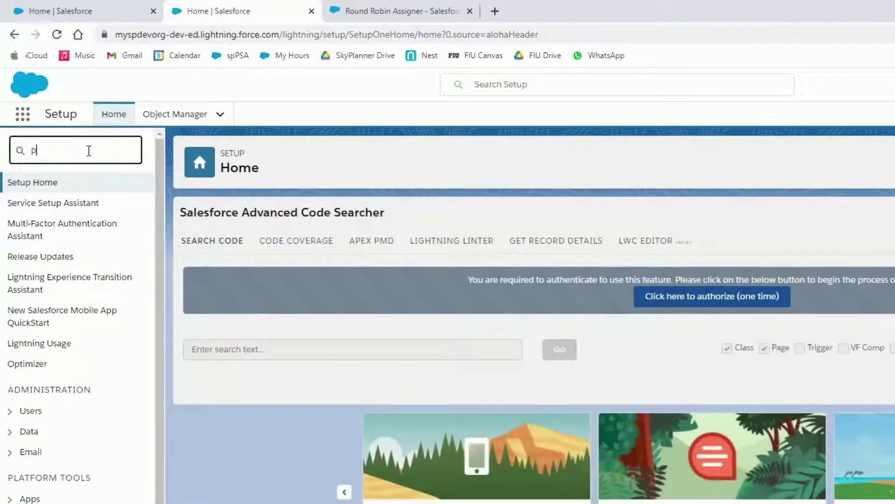
{"action": "type", "text": "ublic g"}
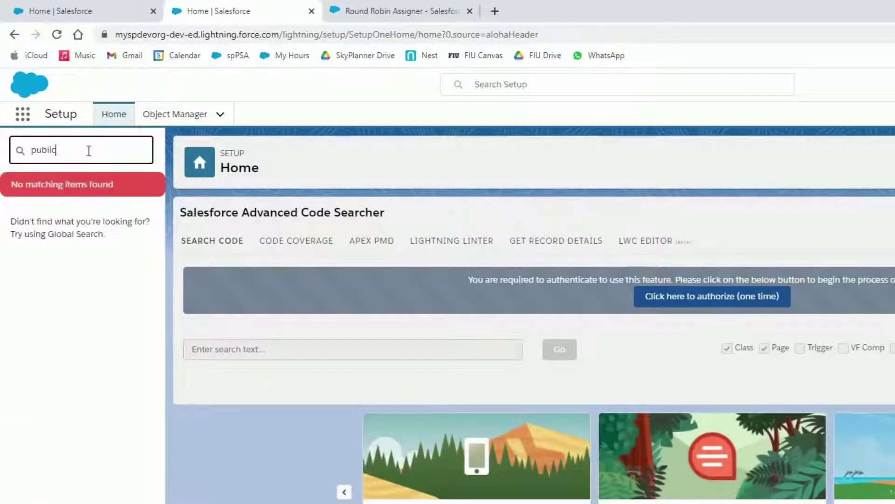
{"action": "type", "text": "r"}
{"action": "left_click", "coordinate": [61, 203]}
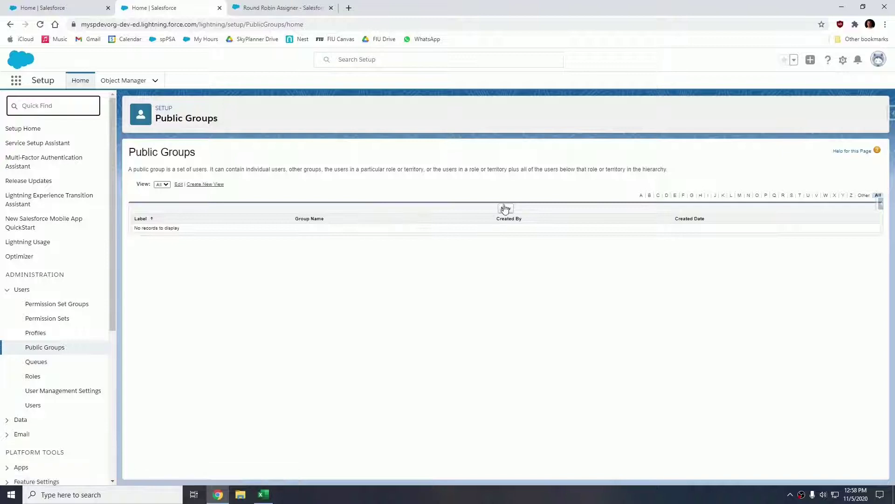
Step: Create the public group 'Florida Call Center' with the two listed users as members, and save it
{"action": "left_click", "coordinate": [505, 208]}
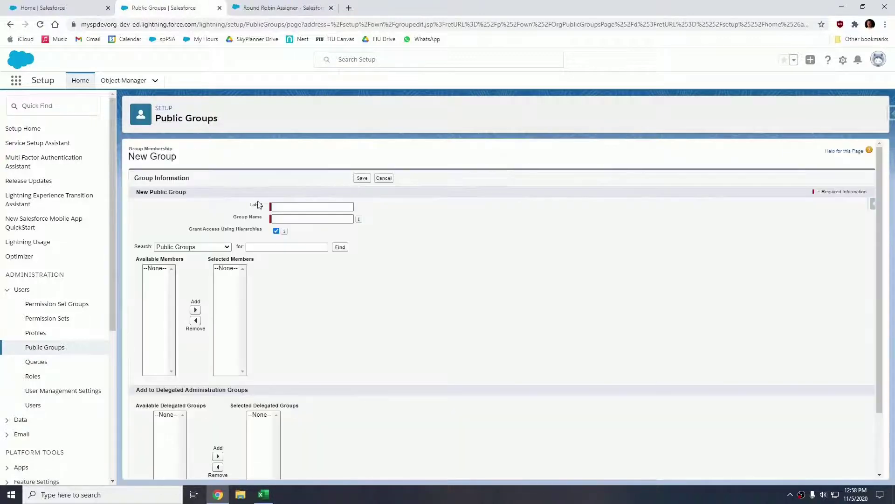
{"action": "left_click", "coordinate": [283, 207]}
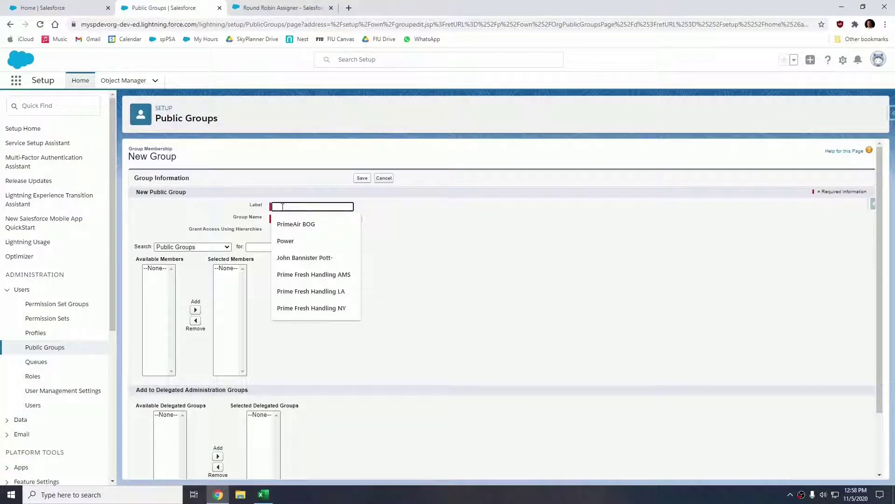
{"action": "type", "text": "Florida Call Center"}
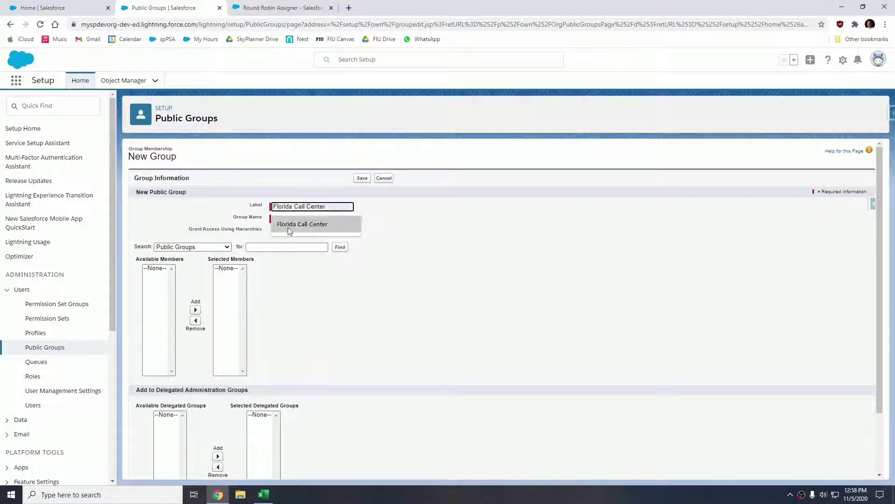
{"action": "left_click", "coordinate": [290, 226]}
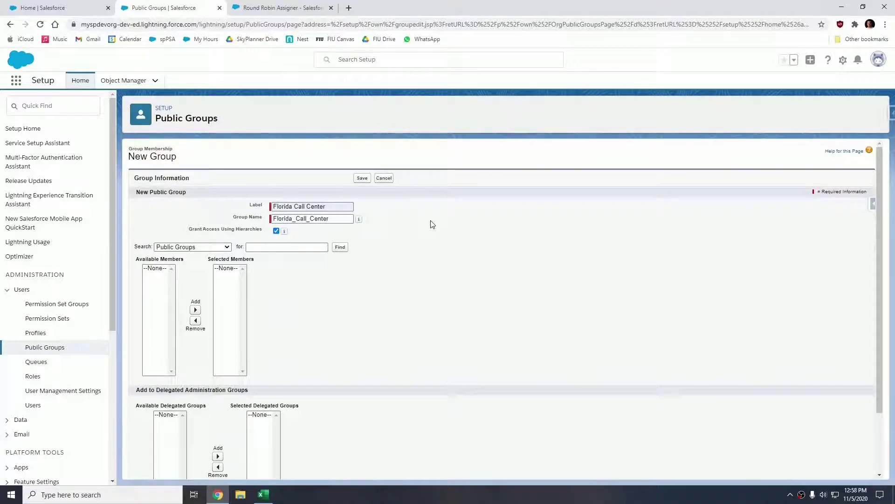
{"action": "left_click", "coordinate": [228, 244]}
{"action": "left_click", "coordinate": [178, 280]}
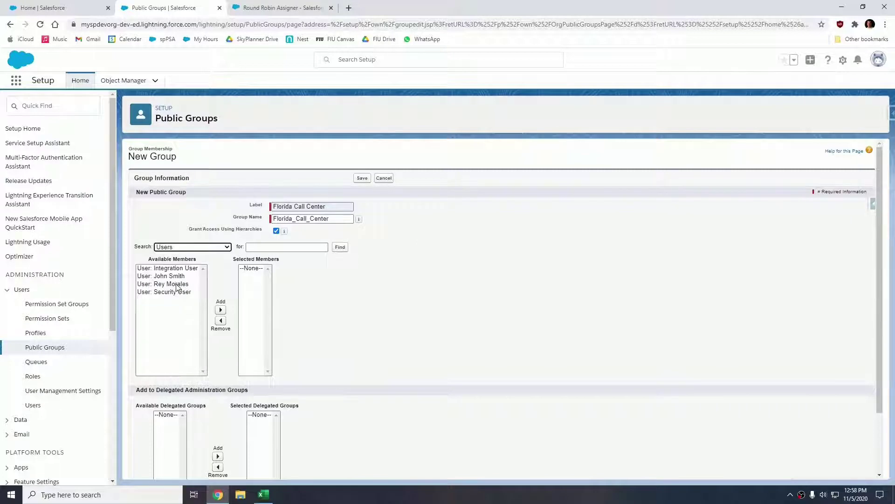
{"action": "left_click_drag", "start_coordinate": [164, 276], "coordinate": [169, 288]}
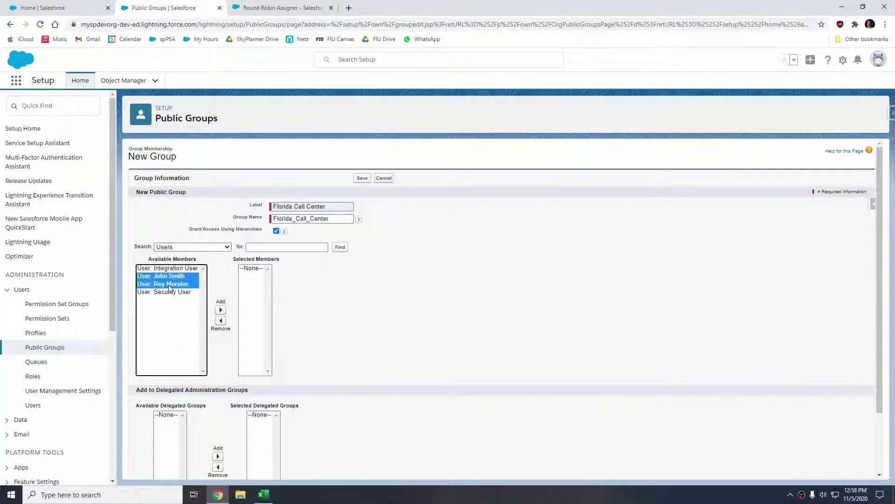
{"action": "left_click", "coordinate": [221, 310]}
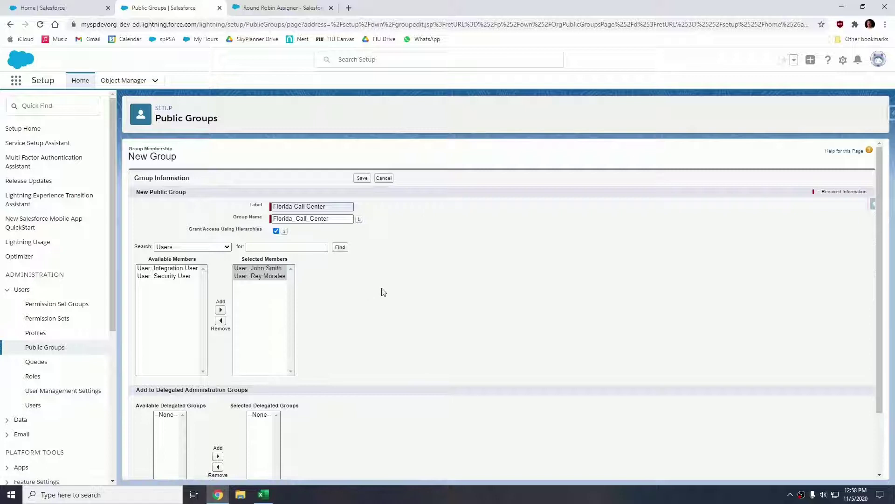
{"action": "left_click", "coordinate": [362, 178]}
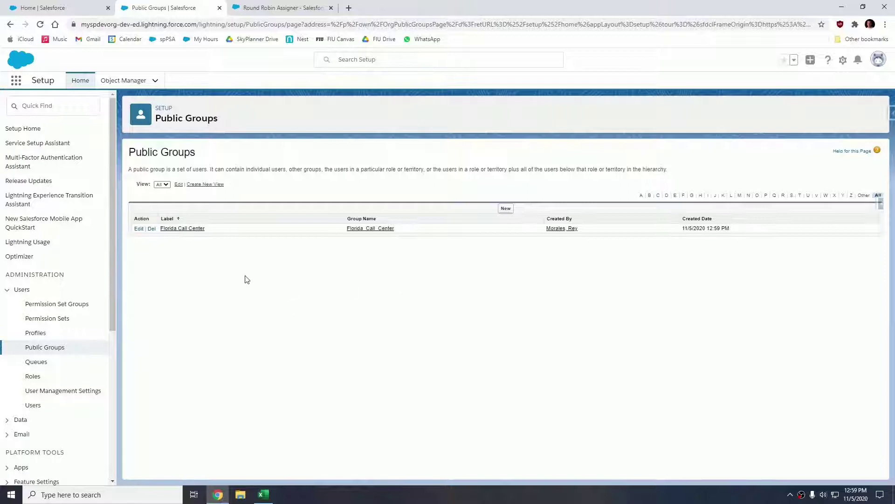
Step: View the Florida Call Center group's members, then go to Process Builder through Quick Find
{"action": "left_click", "coordinate": [191, 228]}
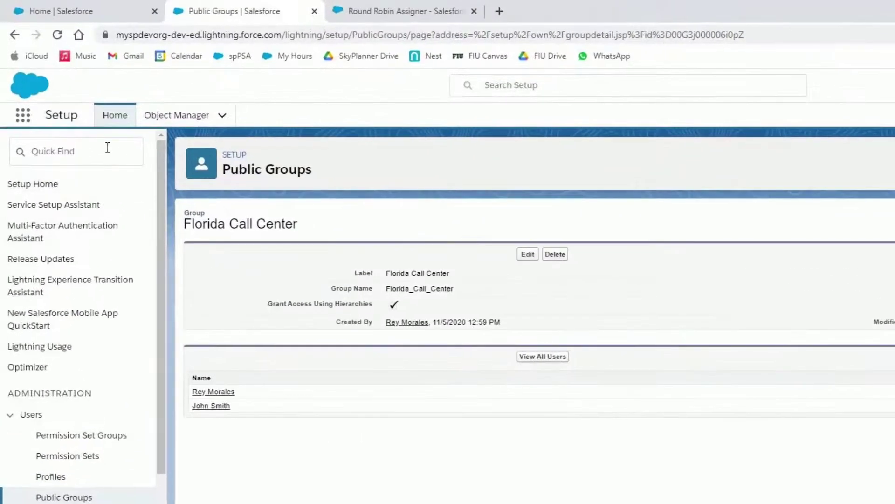
{"action": "left_click", "coordinate": [92, 149]}
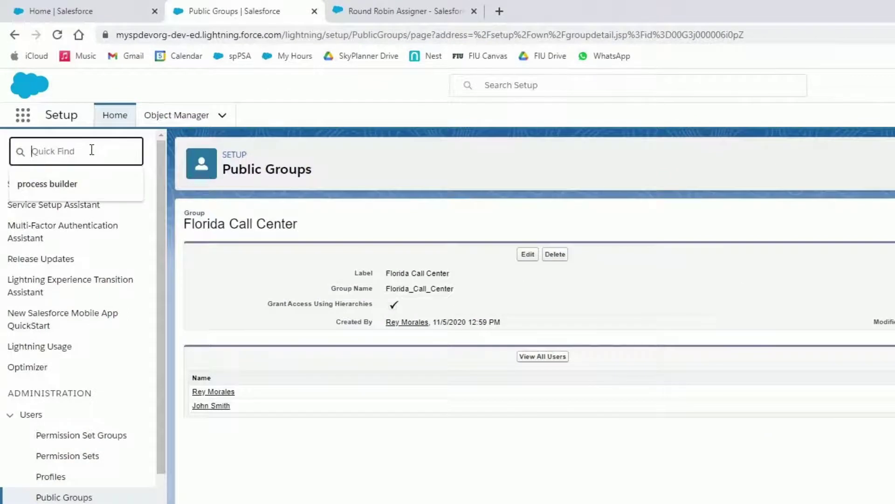
{"action": "type", "text": "process builder"}
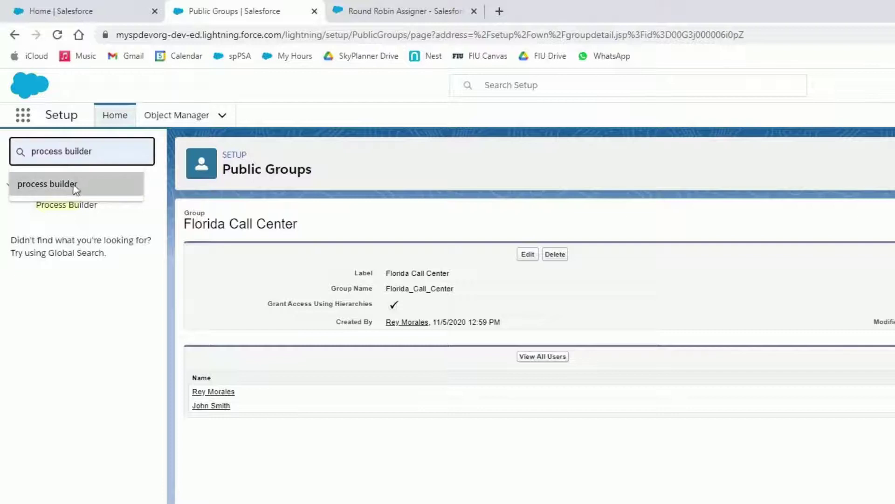
{"action": "left_click", "coordinate": [72, 185]}
{"action": "left_click", "coordinate": [67, 205]}
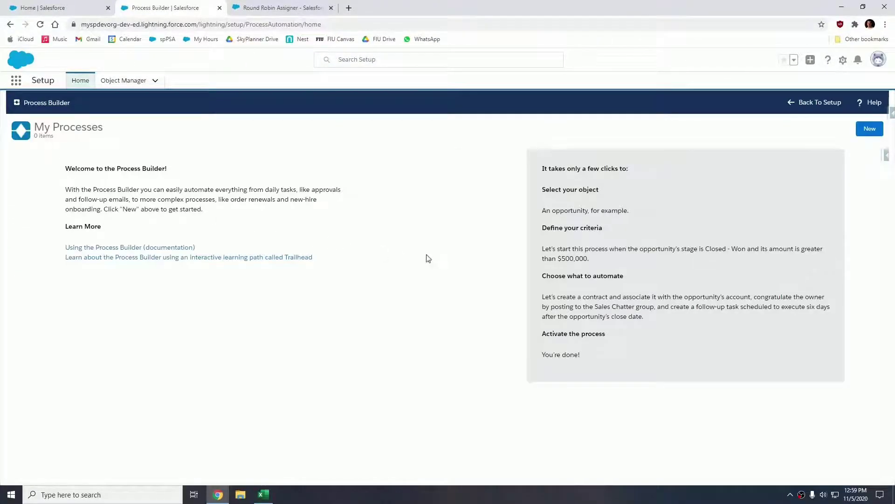
Step: Create a new process named Round Robin Assignment that starts when a record changes
{"action": "left_click", "coordinate": [868, 132]}
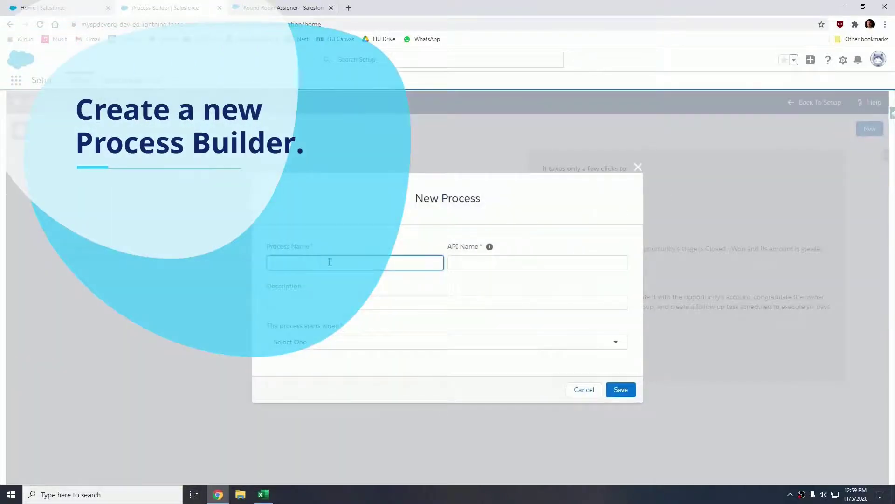
{"action": "left_click", "coordinate": [330, 262]}
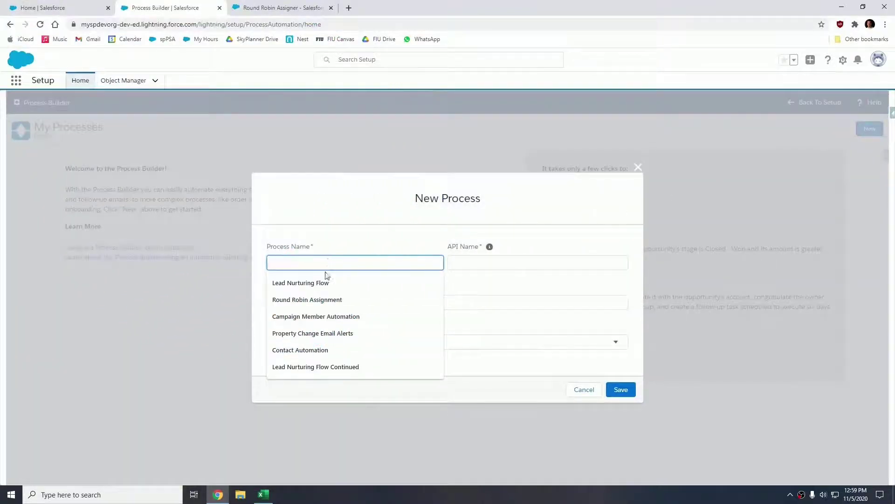
{"action": "left_click", "coordinate": [315, 299]}
{"action": "left_click", "coordinate": [487, 264]}
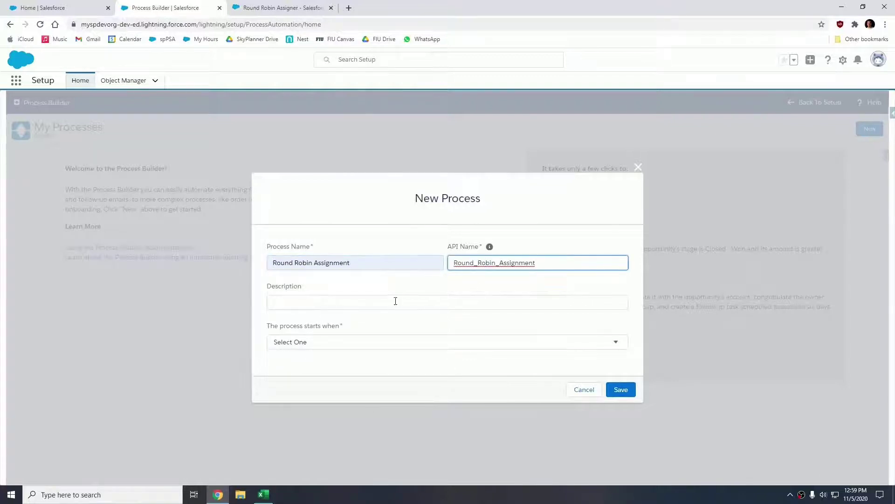
{"action": "left_click", "coordinate": [355, 346]}
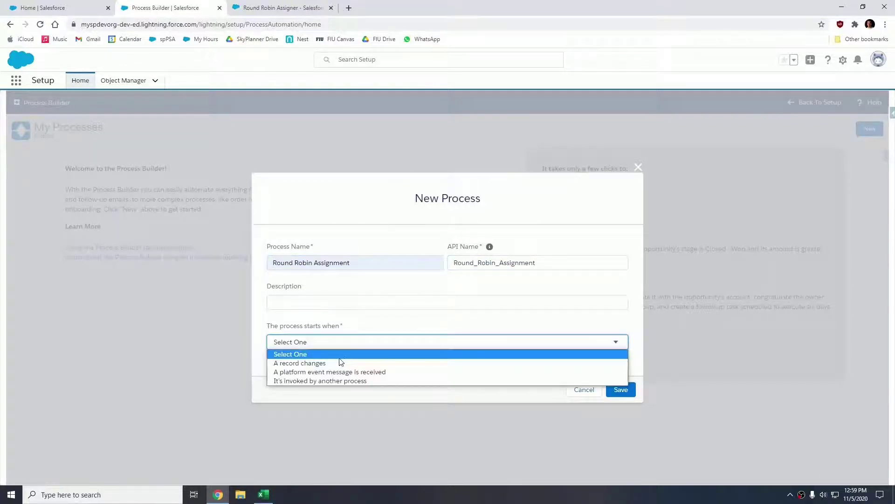
{"action": "left_click", "coordinate": [318, 363]}
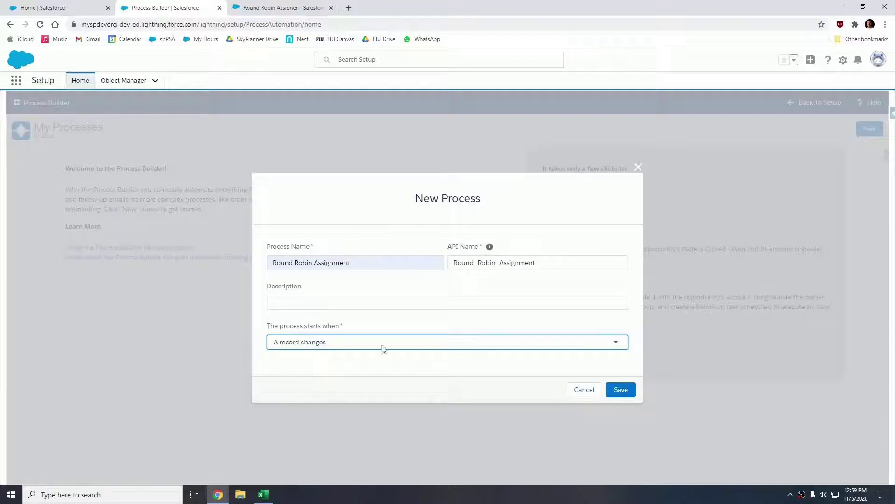
{"action": "left_click", "coordinate": [621, 390]}
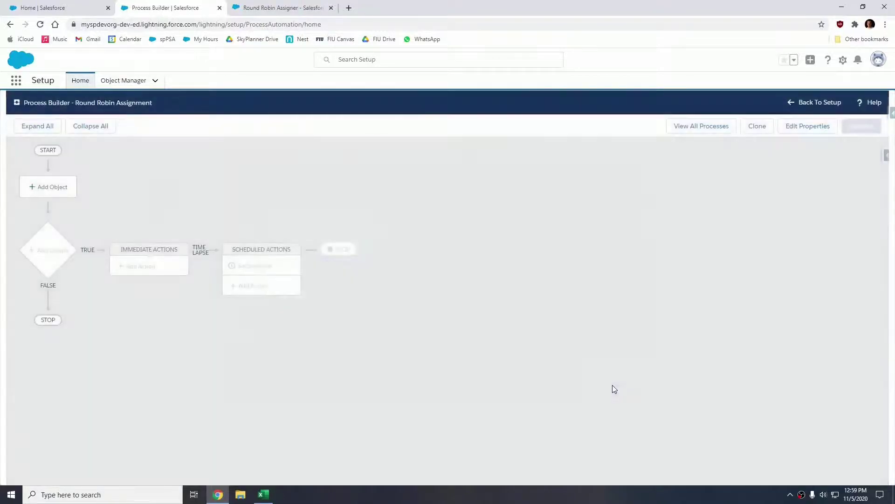
Step: Set Lead as the process object, starting only when a record is created
{"action": "left_click", "coordinate": [53, 187]}
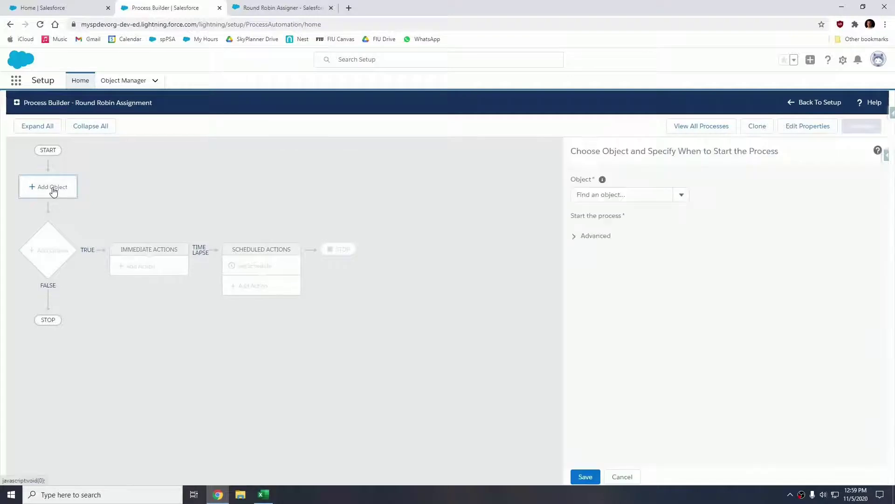
{"action": "left_click", "coordinate": [590, 198]}
{"action": "type", "text": "lead"}
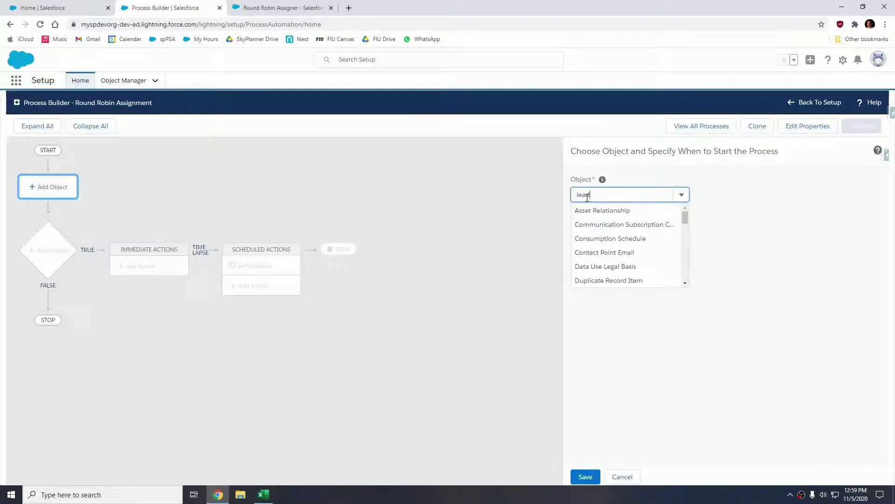
{"action": "left_click", "coordinate": [590, 212]}
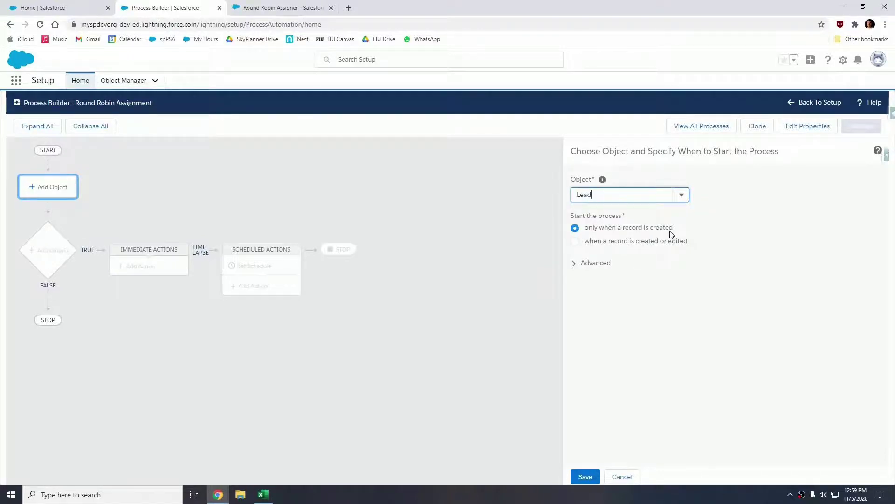
{"action": "left_click", "coordinate": [585, 477]}
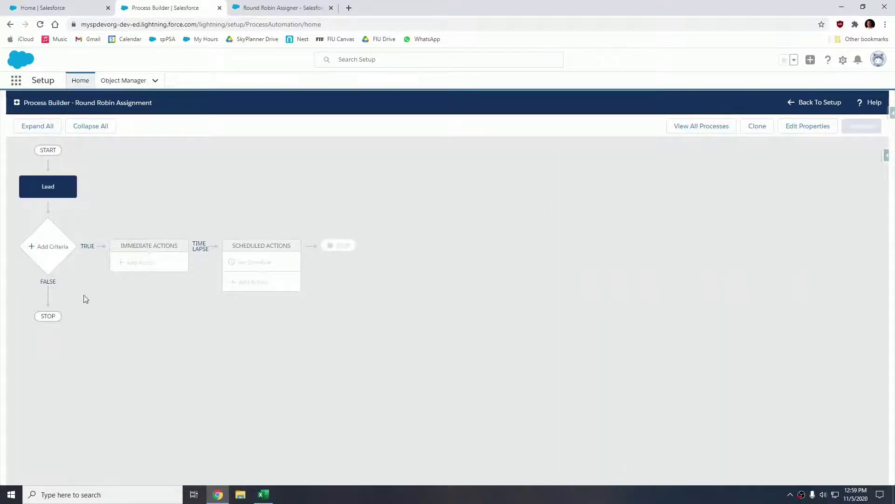
Step: Add and save criteria 'New Florida Lead' with State/Province equals the string Florida
{"action": "left_click", "coordinate": [50, 252]}
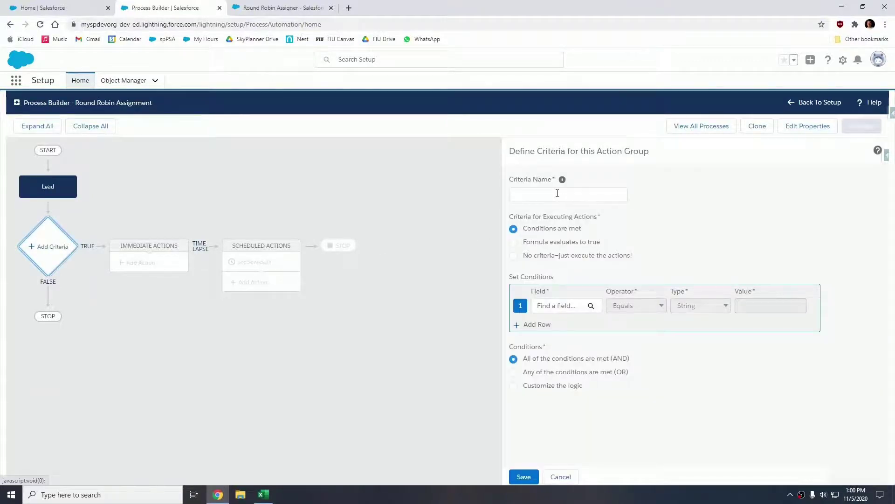
{"action": "left_click", "coordinate": [556, 194]}
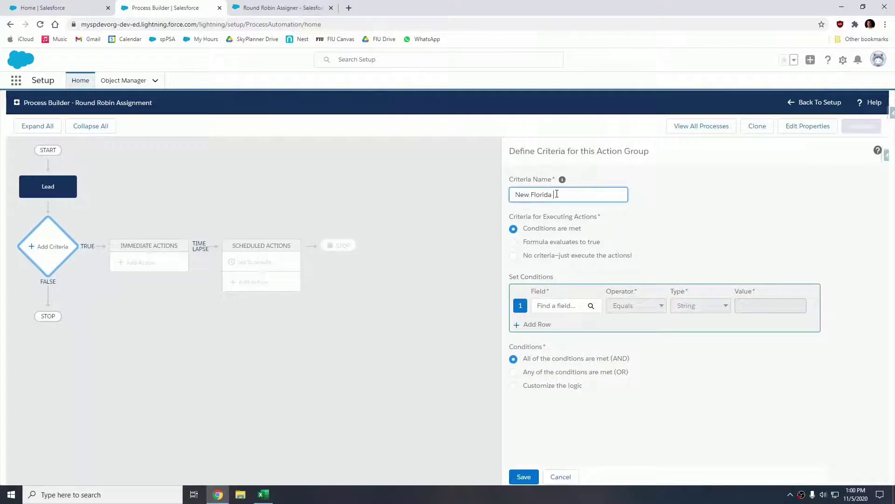
{"action": "left_click", "coordinate": [562, 307]}
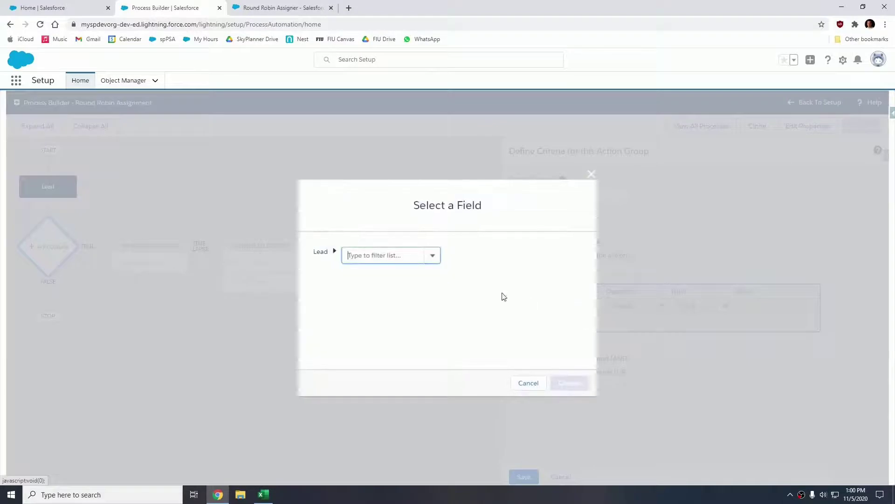
{"action": "type", "text": "st5"}
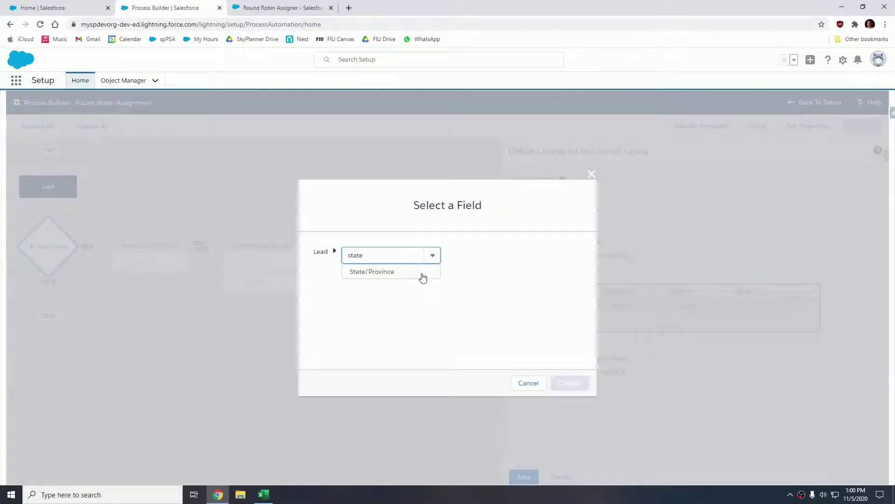
{"action": "left_click", "coordinate": [406, 277]}
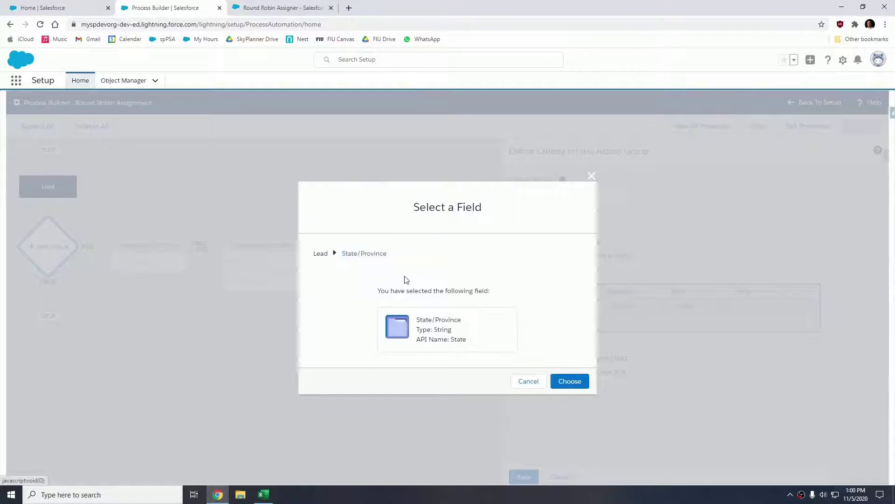
{"action": "left_click", "coordinate": [578, 382]}
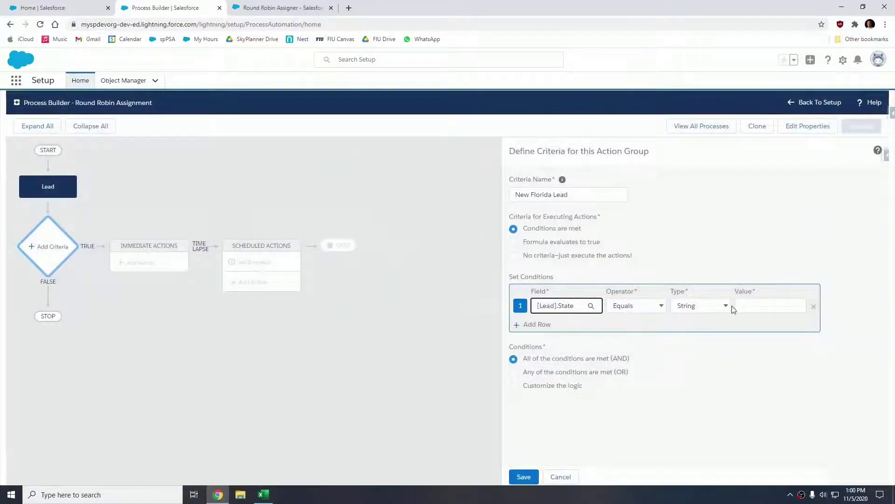
{"action": "left_click", "coordinate": [747, 307]}
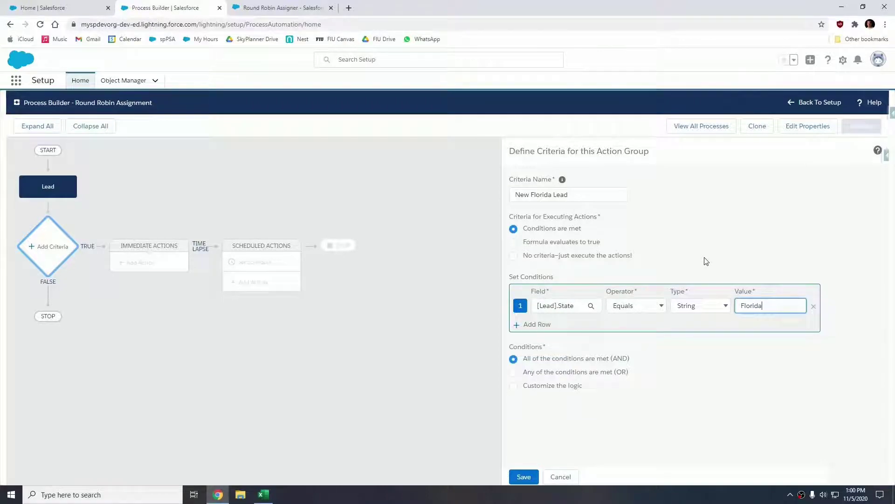
{"action": "left_click", "coordinate": [524, 476]}
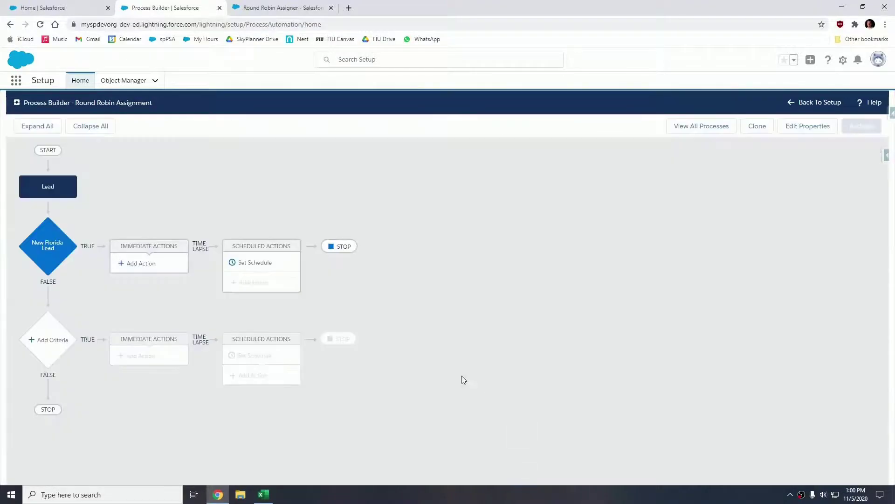
Step: Add an immediate Apex action named Round Robin Assignment using the Assign objects class
{"action": "left_click", "coordinate": [143, 263]}
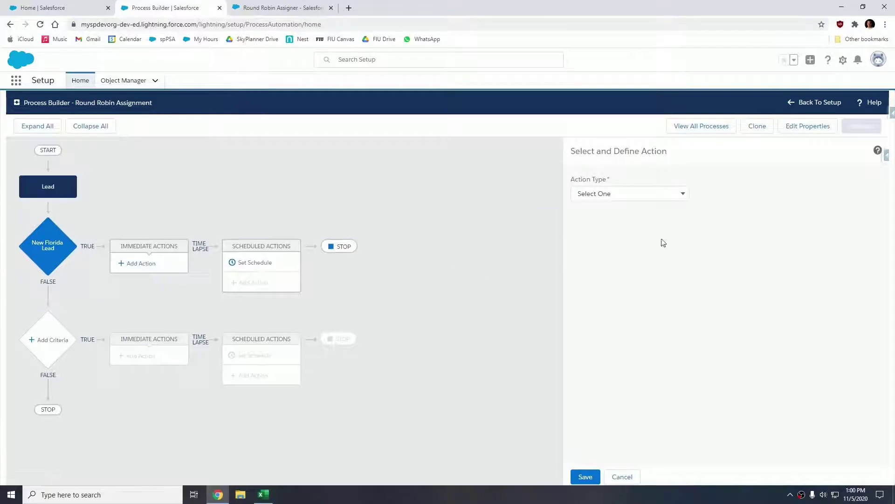
{"action": "left_click", "coordinate": [666, 193]}
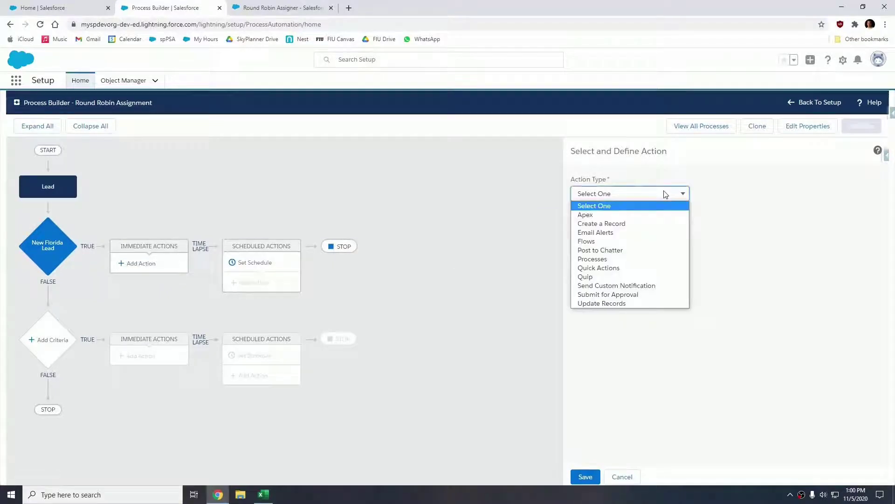
{"action": "left_click", "coordinate": [611, 216]}
{"action": "left_click", "coordinate": [629, 233]}
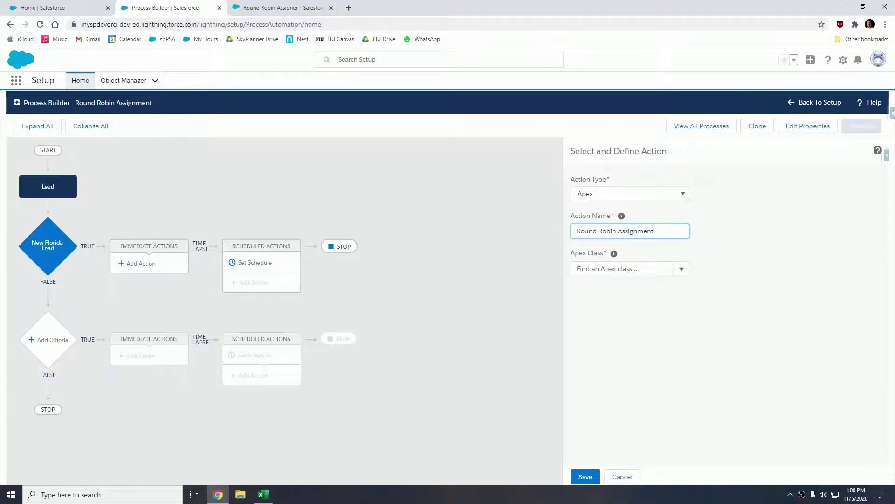
{"action": "left_click", "coordinate": [606, 269]}
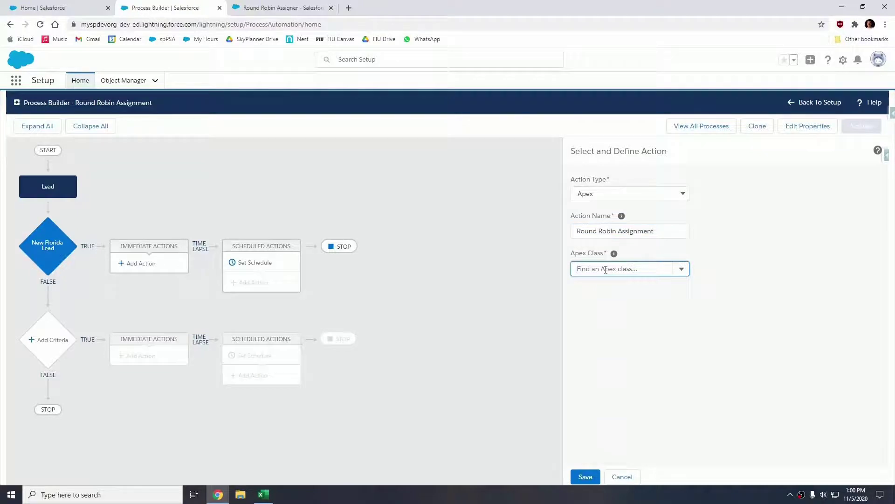
{"action": "type", "text": "assign obj"}
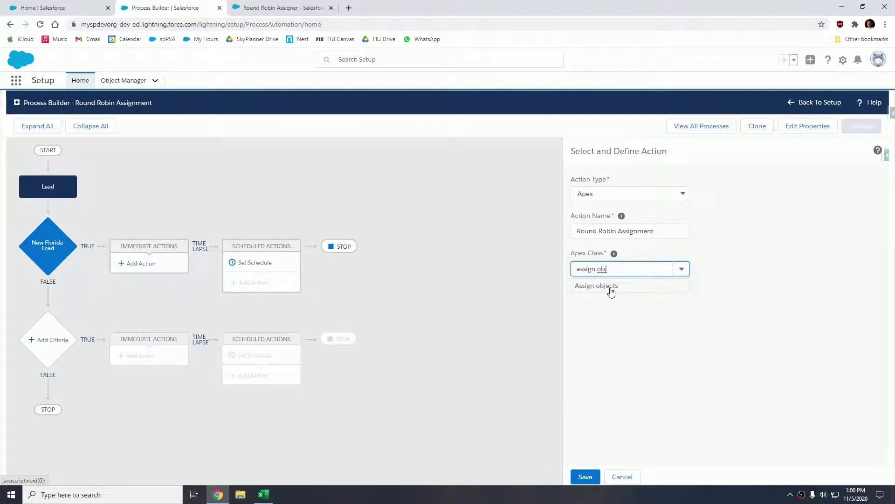
{"action": "left_click", "coordinate": [618, 288]}
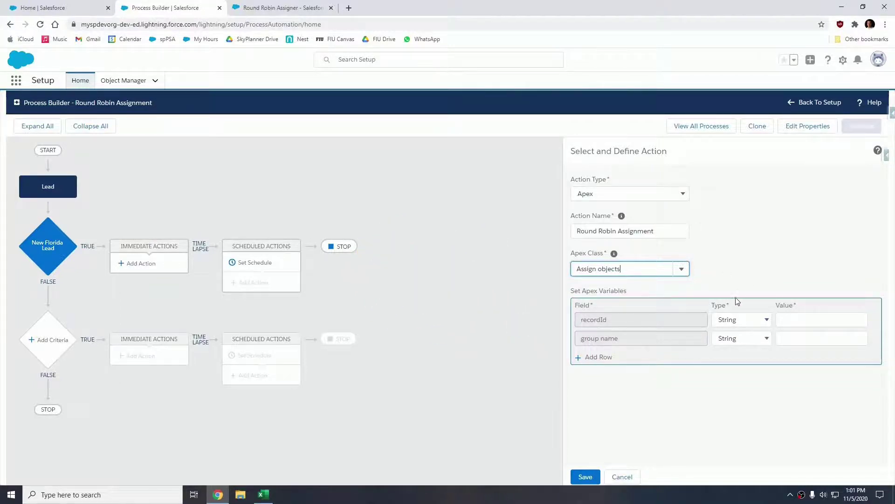
Step: Set the recordId variable to a Field Reference of Lead ID ([Lead].Id)
{"action": "left_click", "coordinate": [738, 318]}
{"action": "left_click", "coordinate": [738, 341]}
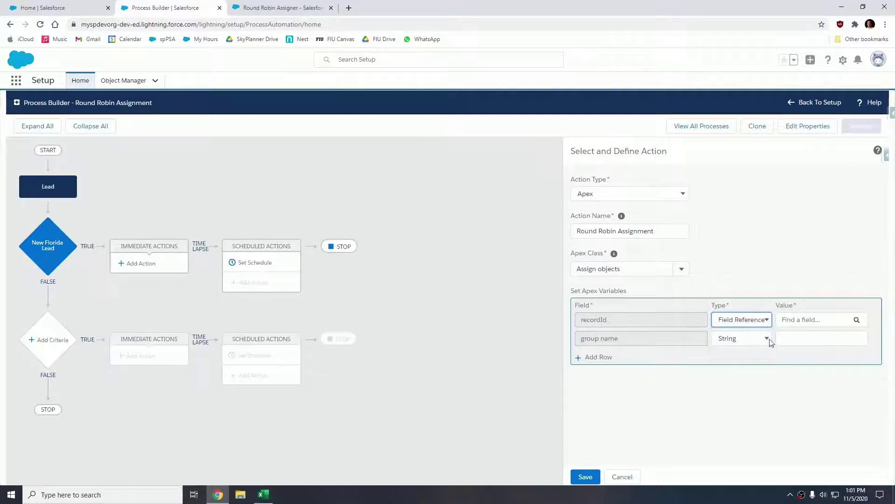
{"action": "left_click", "coordinate": [807, 320]}
{"action": "left_click", "coordinate": [371, 255]}
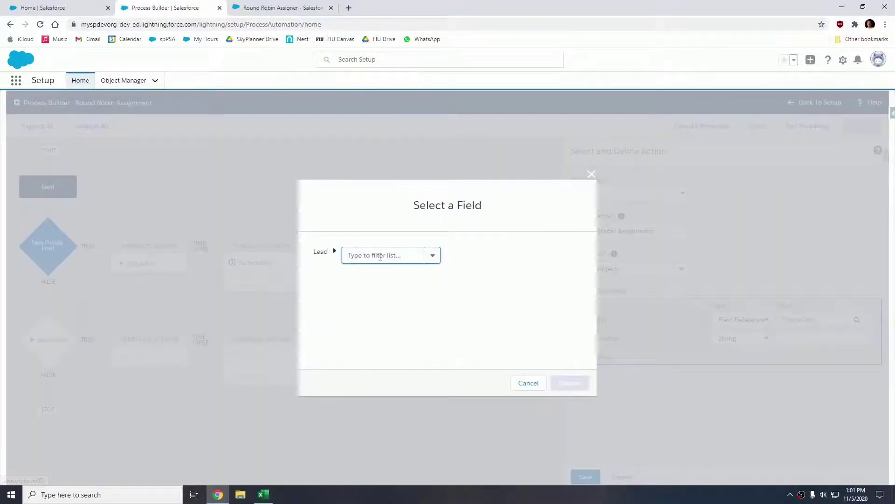
{"action": "type", "text": "leadid"}
{"action": "left_click", "coordinate": [372, 273]}
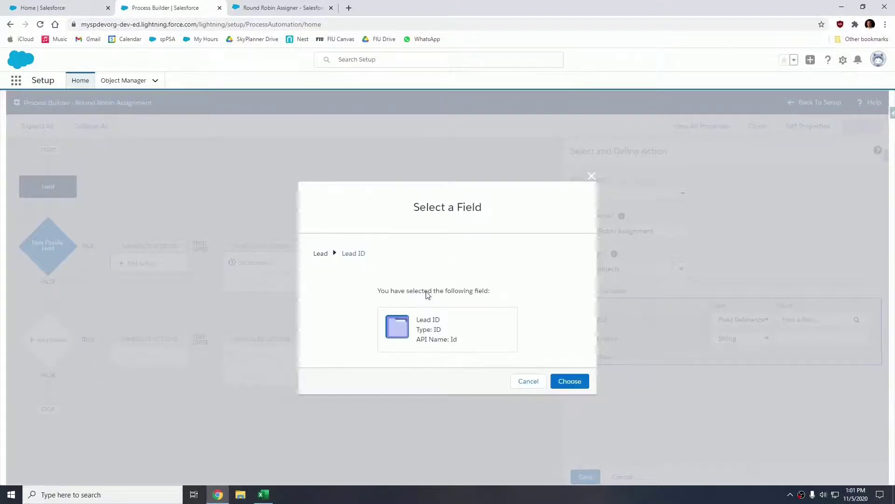
{"action": "left_click", "coordinate": [575, 381]}
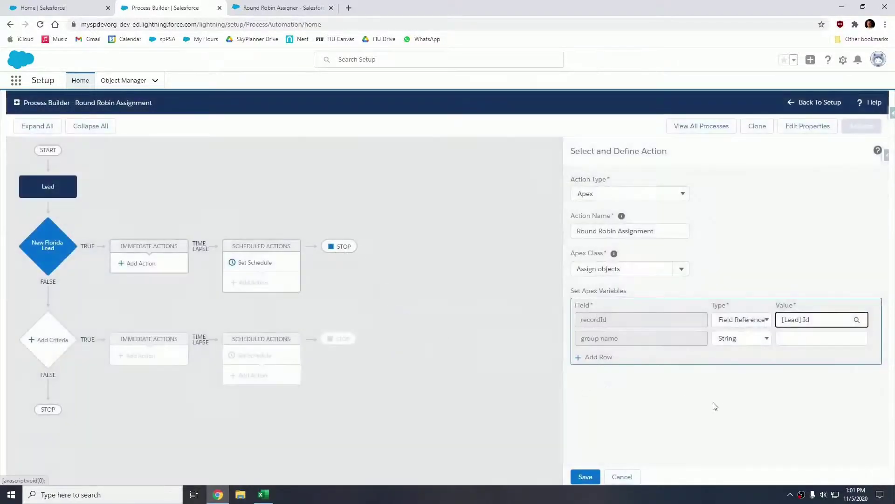
{"action": "left_click", "coordinate": [795, 340]}
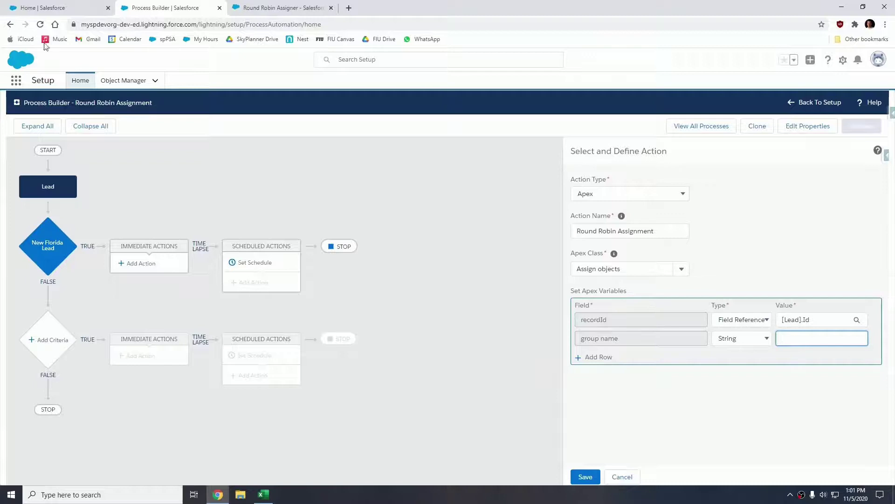
Step: Open Setup in a new tab and check the Florida Call Center group name under Public Groups
{"action": "left_click", "coordinate": [56, 8]}
{"action": "left_click", "coordinate": [835, 59]}
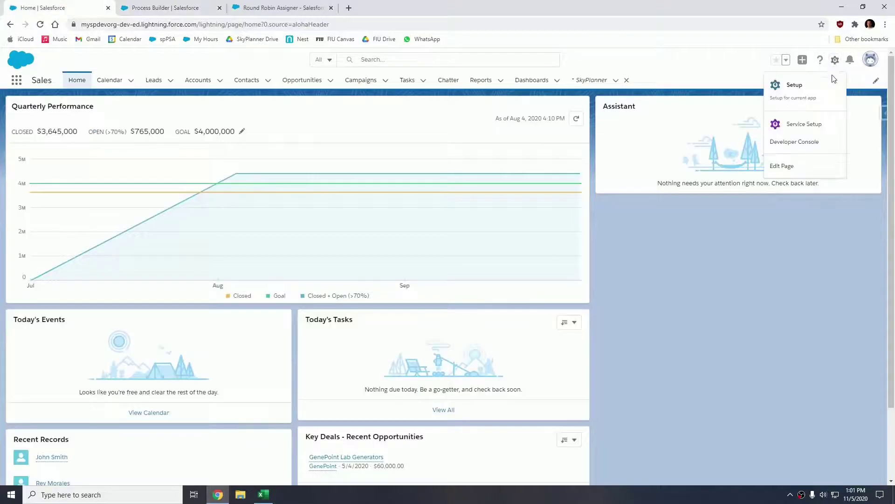
{"action": "left_click", "coordinate": [799, 86]}
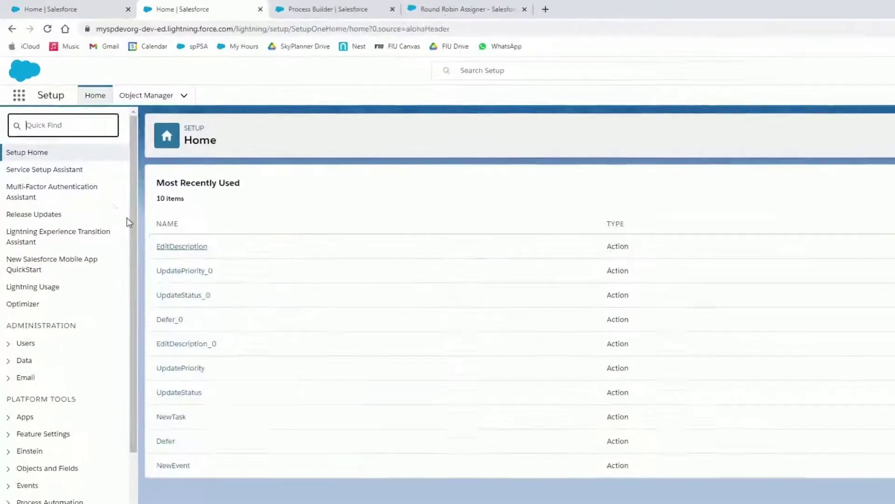
{"action": "type", "text": "pu"}
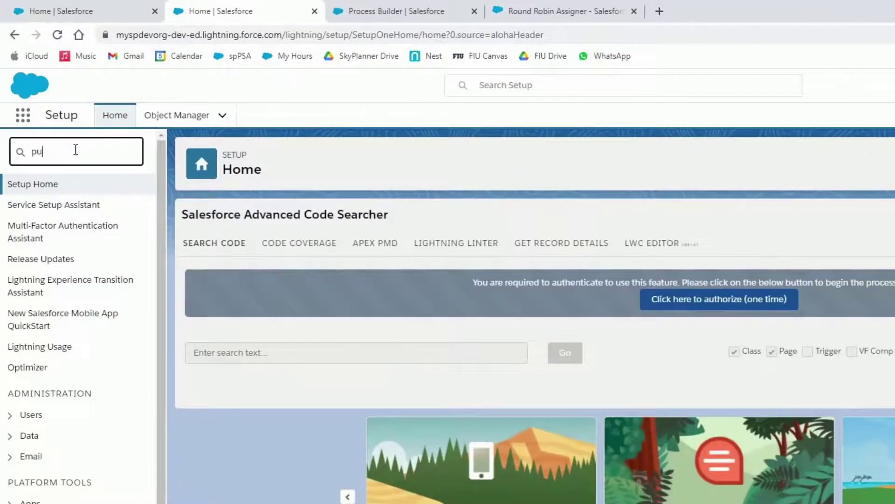
{"action": "type", "text": "blic group"}
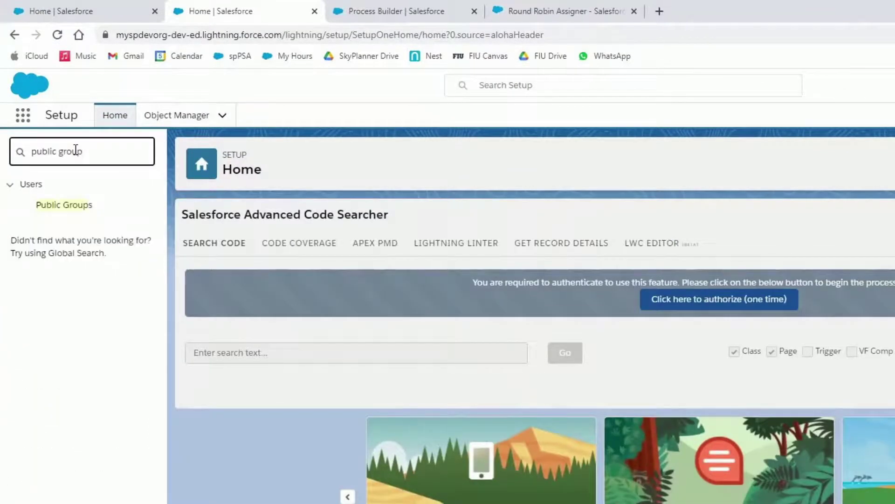
{"action": "left_click", "coordinate": [67, 209]}
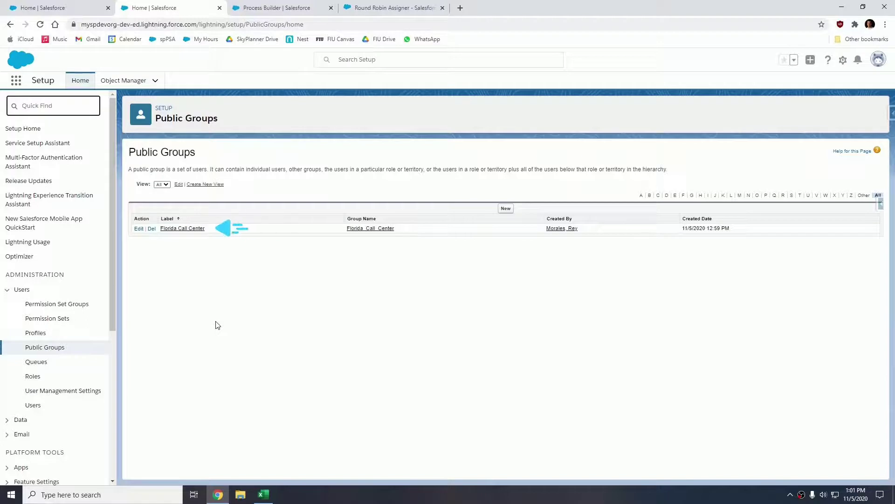
Step: Enter 'Florida Carl Center' as the group name value and save the Round Robin Assignment action
{"action": "left_click", "coordinate": [291, 10]}
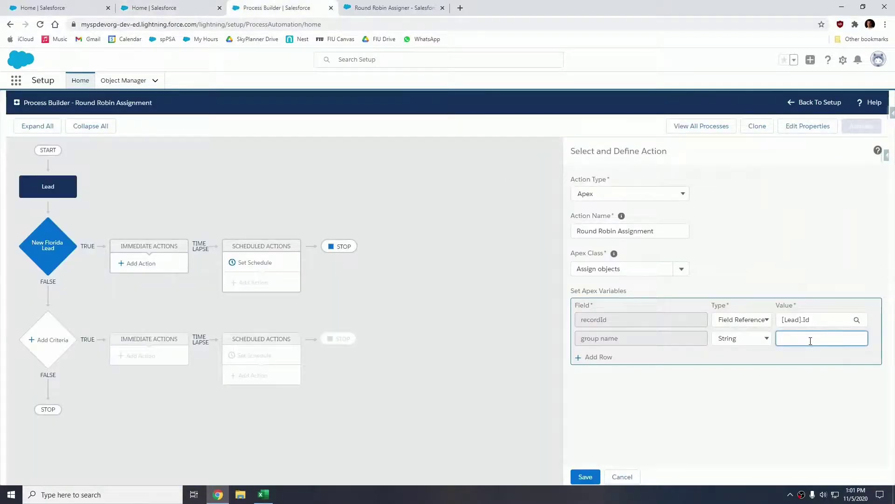
{"action": "type", "text": "Florida Carl Center"}
{"action": "left_click", "coordinate": [584, 477]}
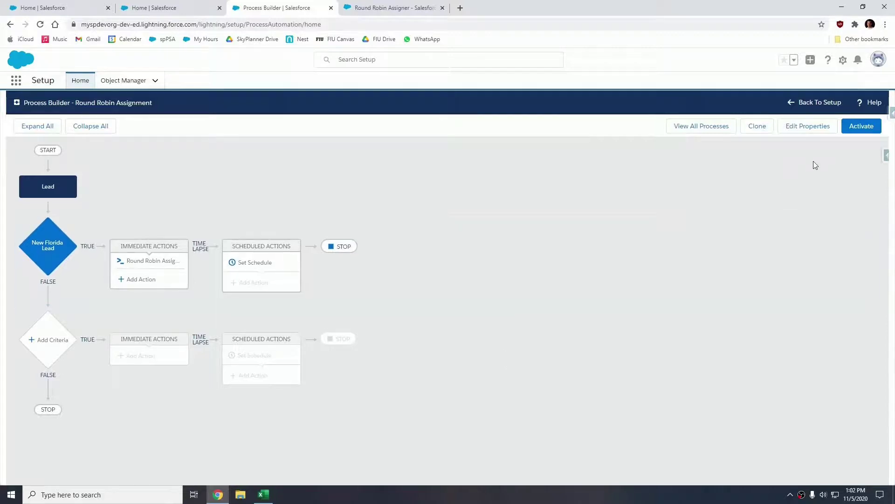
Step: Activate the Round Robin Assignment process and close the extra Salesforce tabs
{"action": "left_click", "coordinate": [862, 126]}
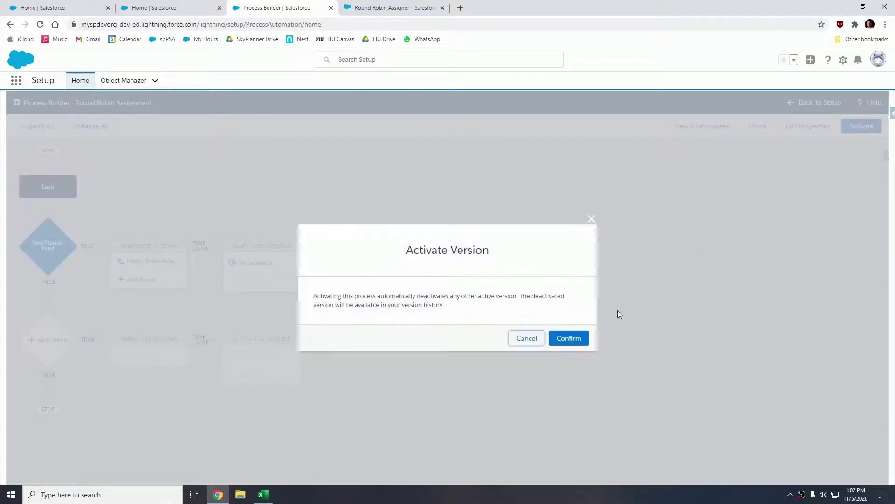
{"action": "left_click", "coordinate": [564, 336]}
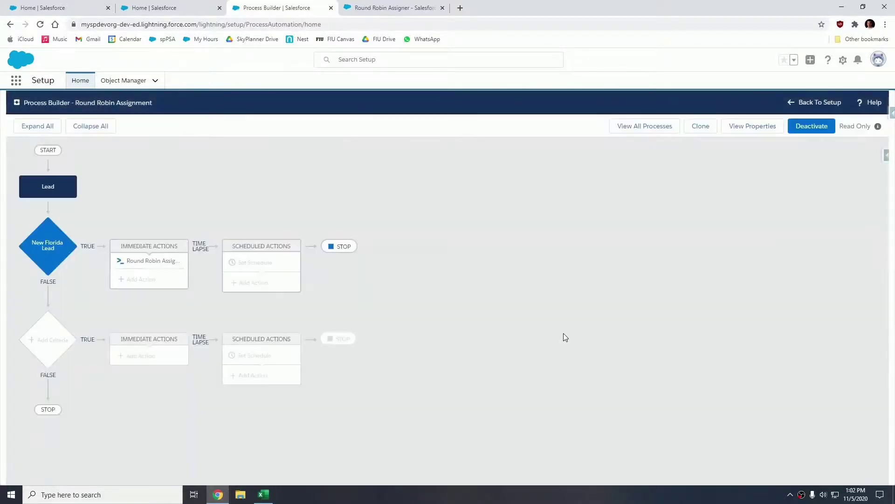
{"action": "left_click", "coordinate": [329, 9]}
{"action": "left_click", "coordinate": [309, 8]}
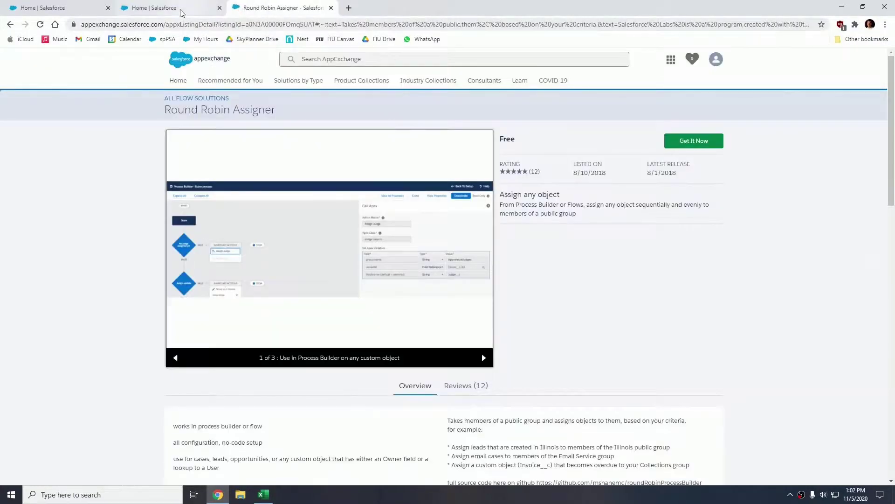
{"action": "left_click", "coordinate": [154, 8]}
{"action": "left_click", "coordinate": [97, 11]}
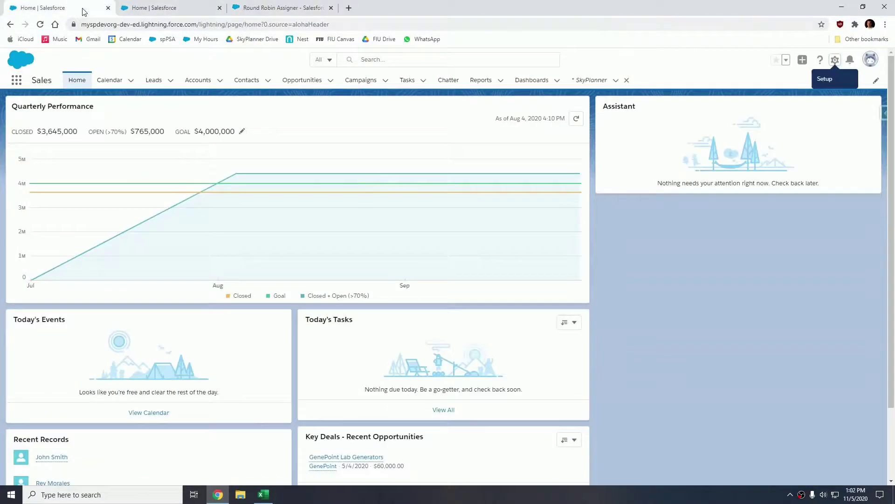
{"action": "left_click", "coordinate": [220, 8]}
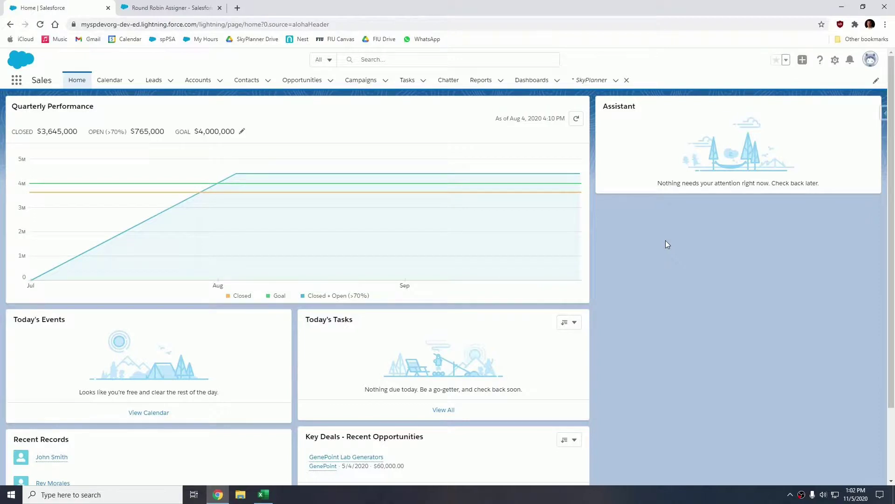
Step: Copy all lead rows from the MOCK_DATA.xlsx spreadsheet with Ctrl+A and Ctrl+C
{"action": "left_click", "coordinate": [263, 494]}
{"action": "left_click", "coordinate": [261, 189]}
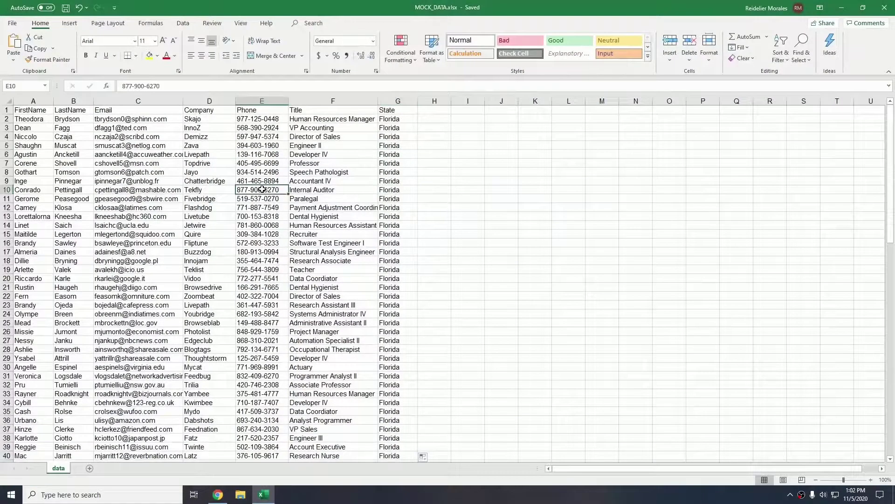
{"action": "key", "text": "ctrl+a"}
{"action": "key", "text": "ctrl+c"}
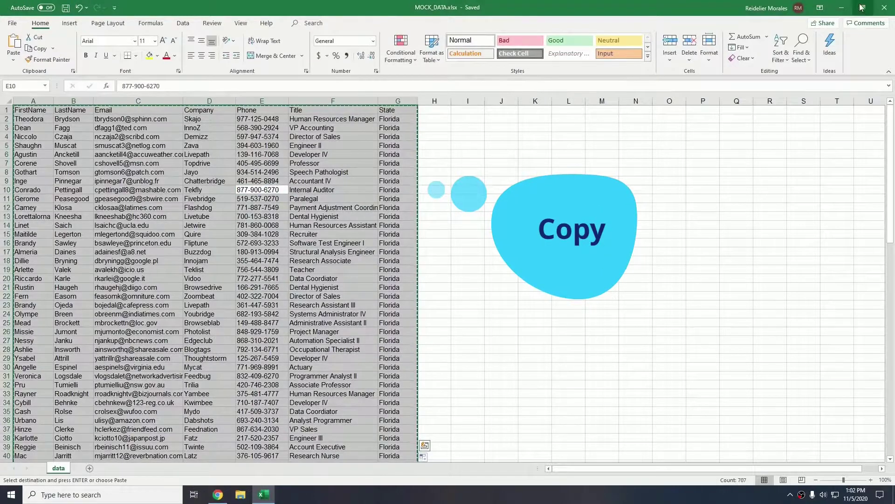
{"action": "left_click", "coordinate": [842, 8]}
Step: In Salesforce Inspector's Data Import, change the target object from Account to Lead
{"action": "left_click", "coordinate": [882, 113]}
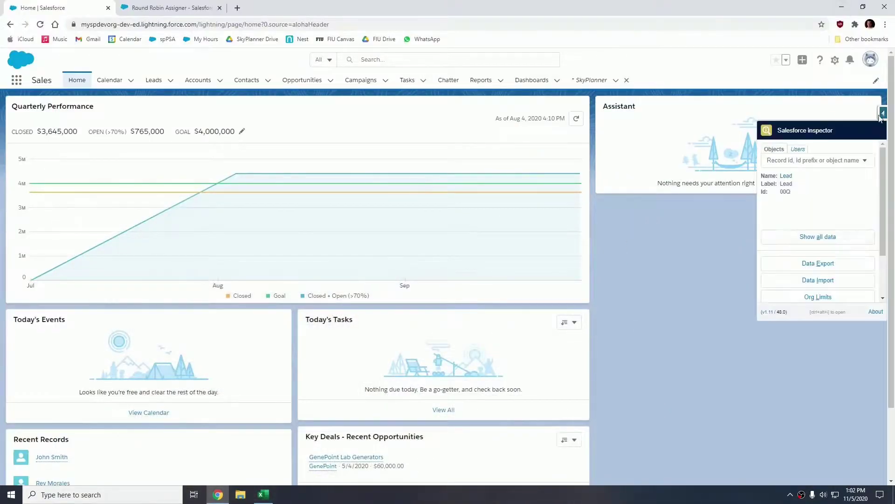
{"action": "left_click", "coordinate": [822, 282]}
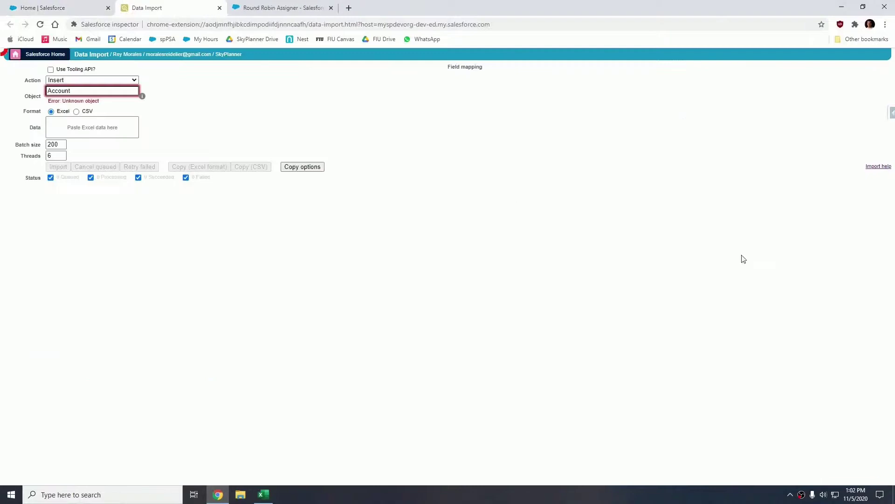
{"action": "double_click", "coordinate": [79, 91]}
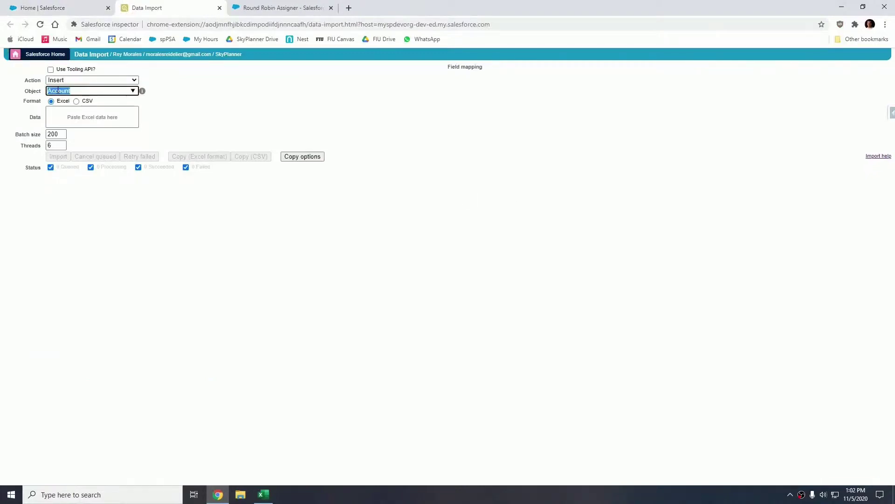
{"action": "key", "text": "BackSpace"}
{"action": "type", "text": "Lead"}
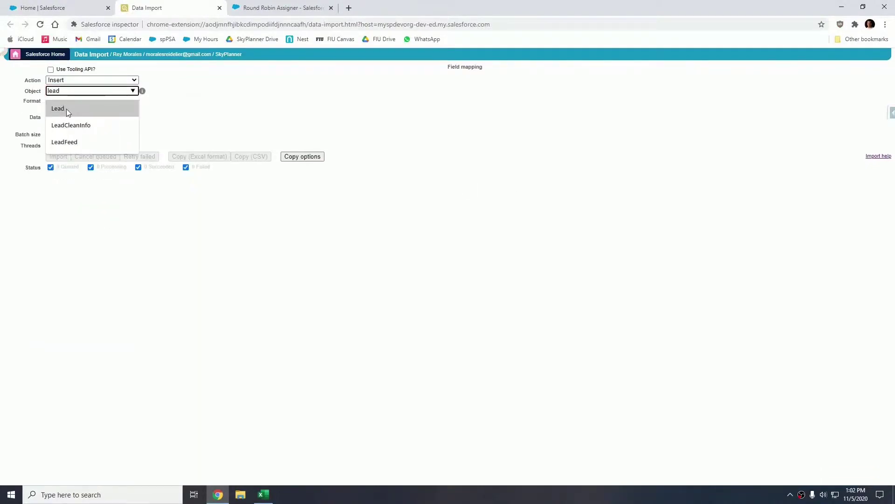
{"action": "left_click", "coordinate": [69, 109]}
Step: Paste the copied Florida lead rows and import all 100 records
{"action": "left_click", "coordinate": [76, 116]}
{"action": "key", "text": "ctrl+v"}
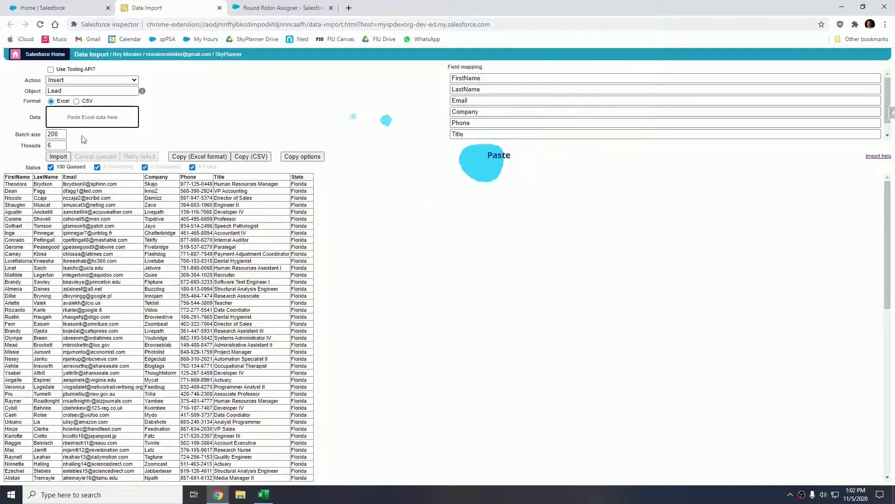
{"action": "left_click", "coordinate": [58, 157]}
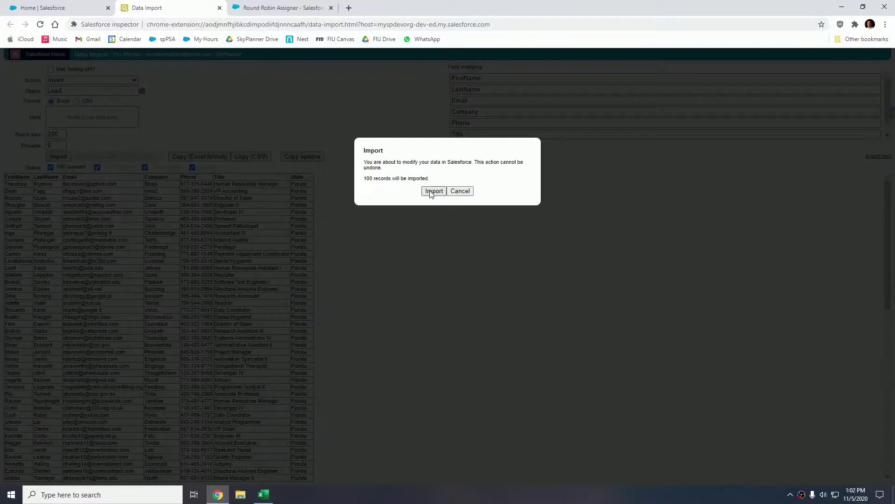
{"action": "left_click", "coordinate": [431, 191]}
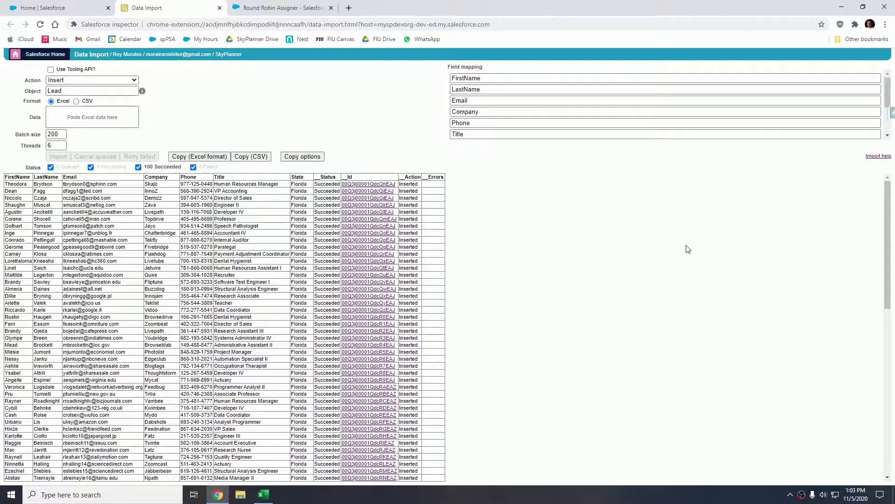
Step: Rerun the saved Lead Owner.Name query in Data Export and review the owners alternating across the 100 leads
{"action": "left_click", "coordinate": [891, 113]}
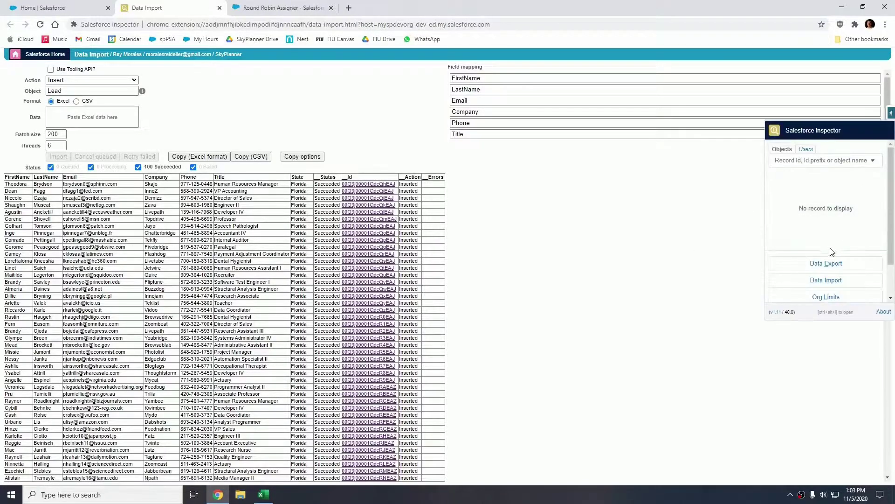
{"action": "left_click", "coordinate": [818, 265]}
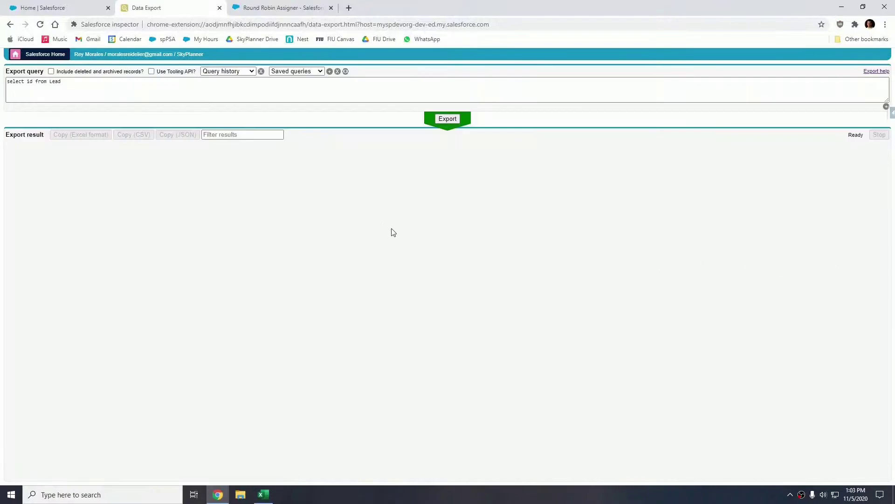
{"action": "left_click", "coordinate": [233, 73]}
{"action": "left_click", "coordinate": [242, 95]}
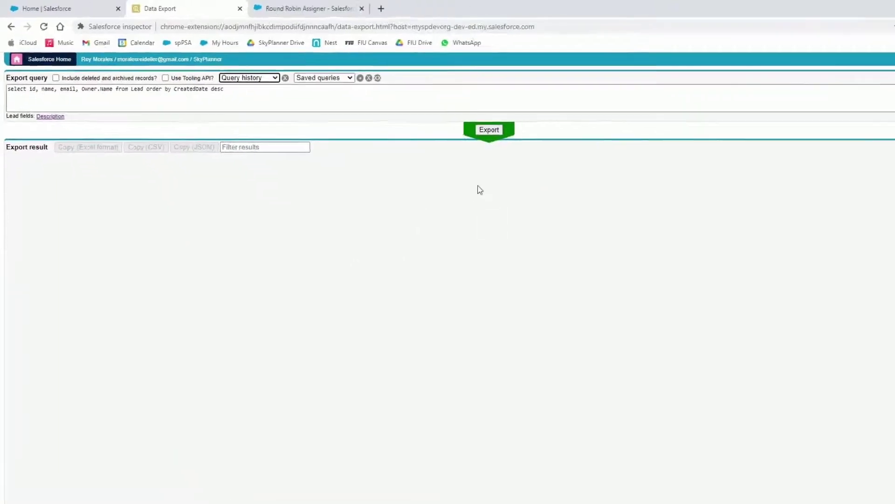
{"action": "left_click", "coordinate": [445, 121]}
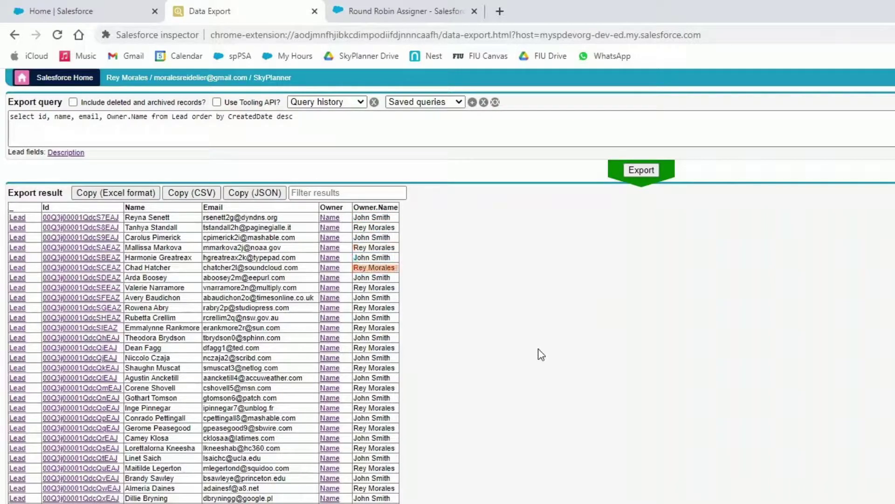
{"action": "scroll", "coordinate": [516, 344], "scroll_direction": "down", "scroll_amount": 10}
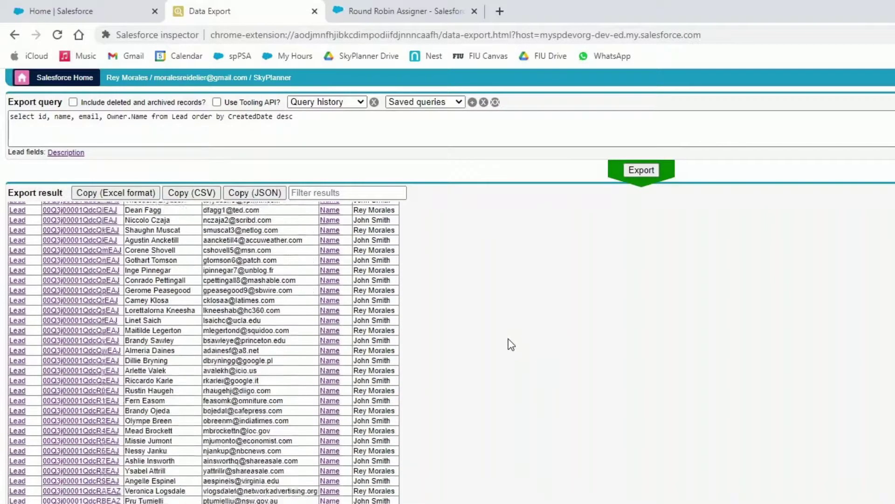
{"action": "scroll", "coordinate": [515, 344], "scroll_direction": "up", "scroll_amount": 10}
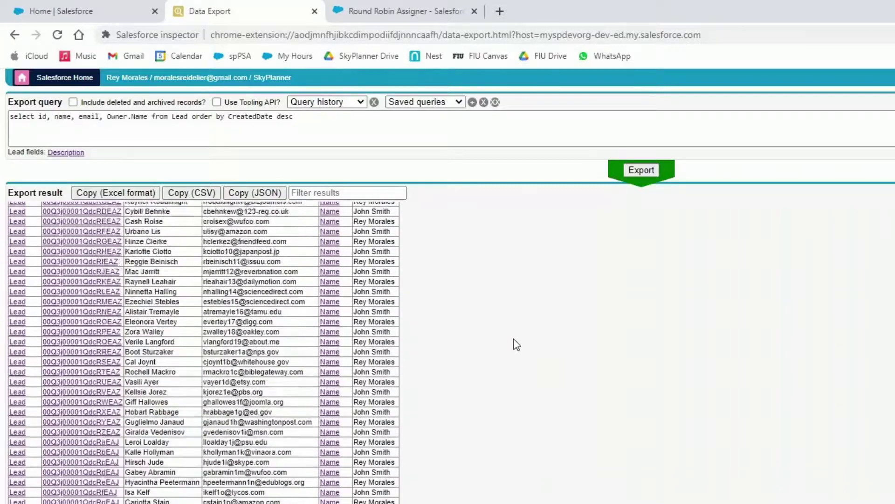